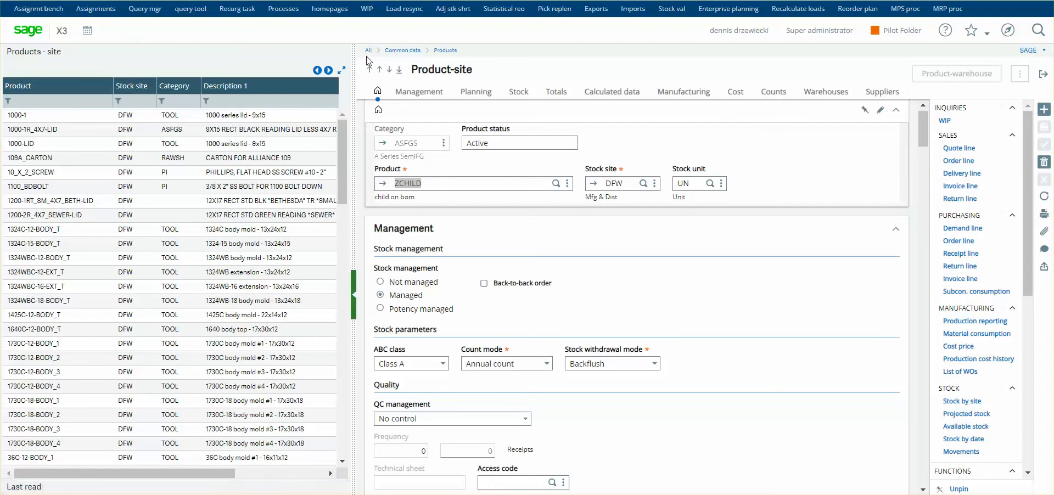
Show the cost settings of product ZCHILD and keep Work order issue as the movement type of the first overhead line.
left_click(433, 183)
left_click(735, 92)
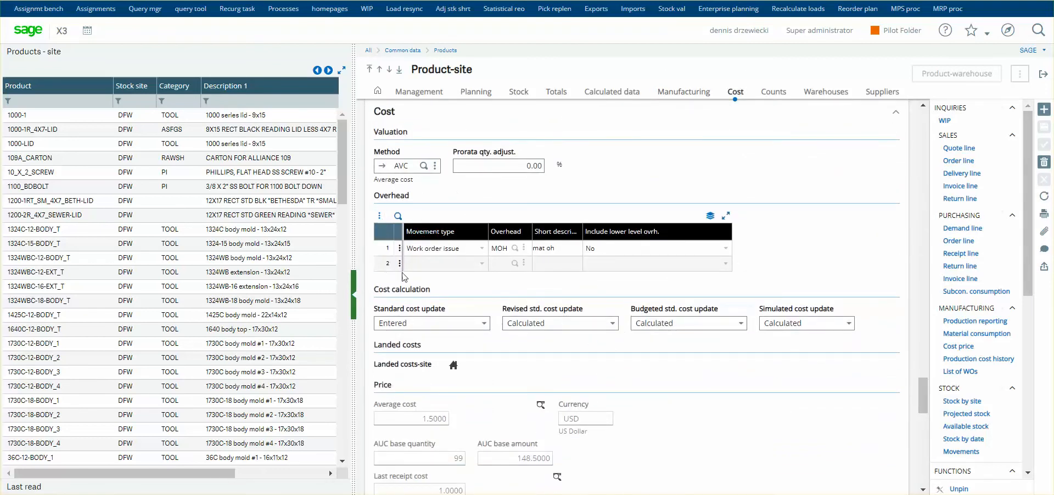
left_click(483, 250)
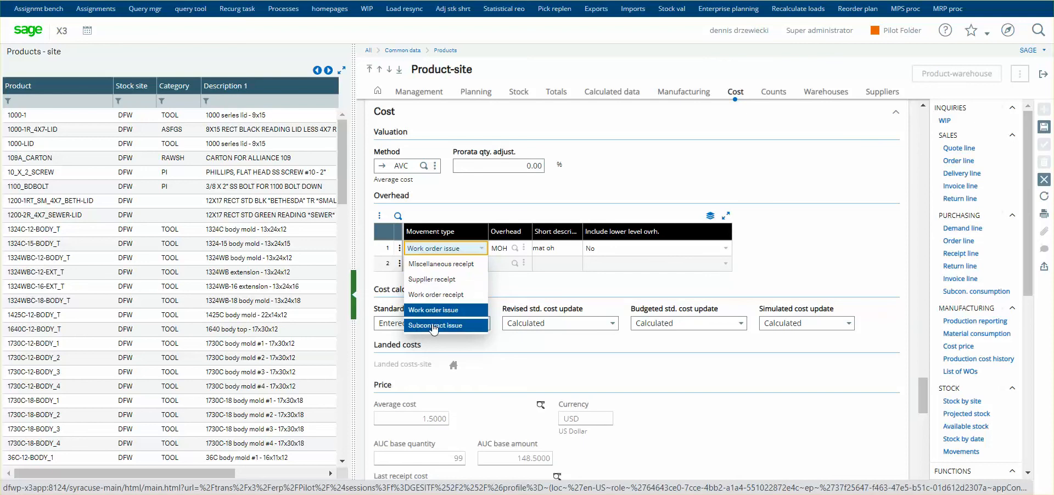
left_click(460, 316)
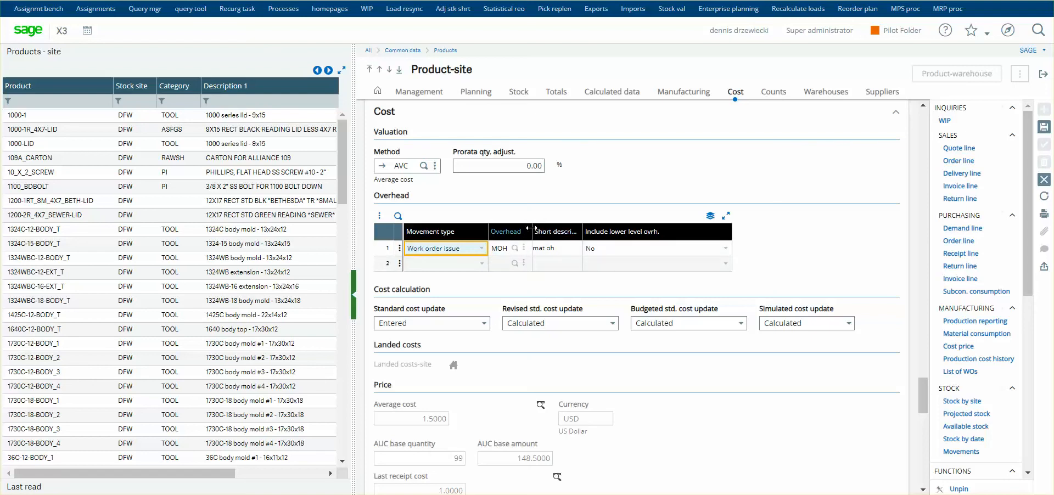
Widen the Overhead column in the overhead grid and open the record of overhead code MOH.
left_click_drag(532, 233, 574, 235)
left_click(565, 248)
left_click(514, 263)
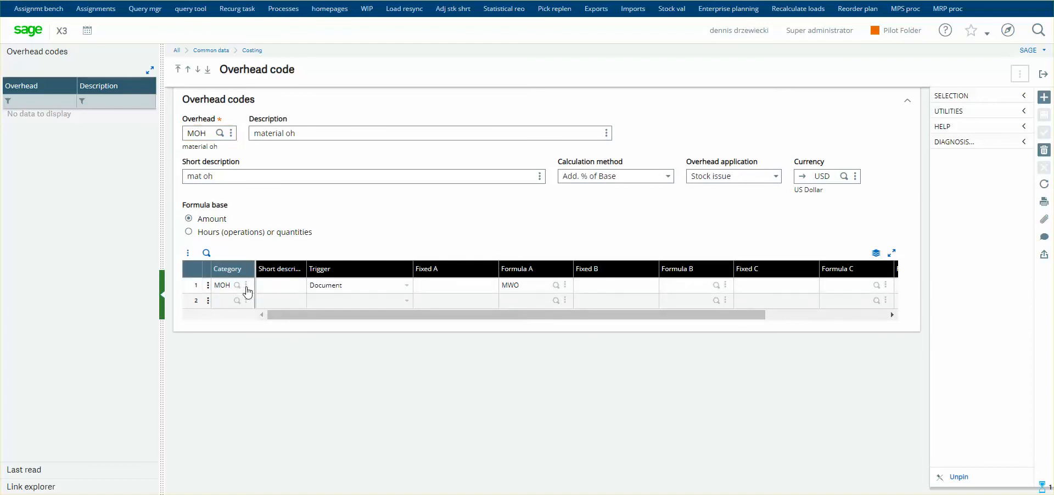
Open the MOH overhead category, clear the dimension of its Department line, save the record and return to the overhead code.
left_click(245, 285)
left_click(199, 303)
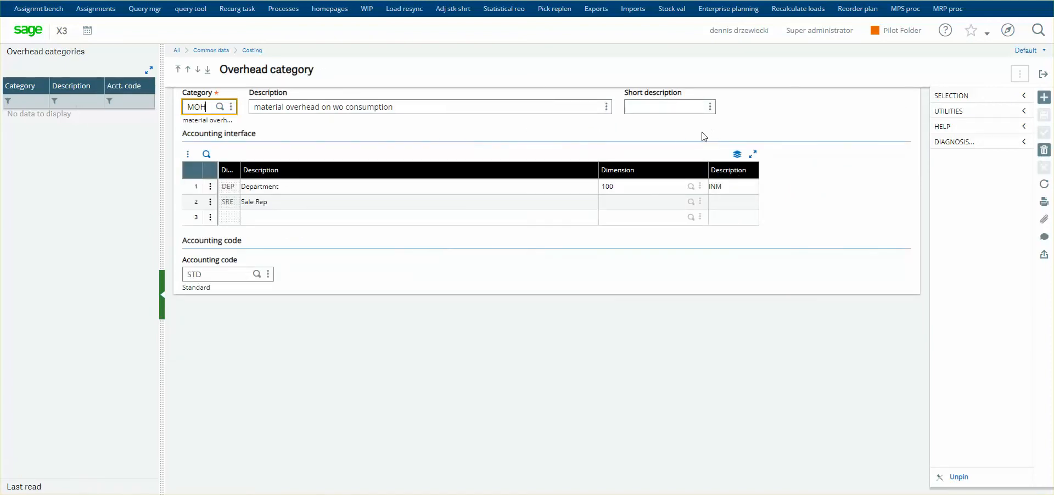
left_click(640, 186)
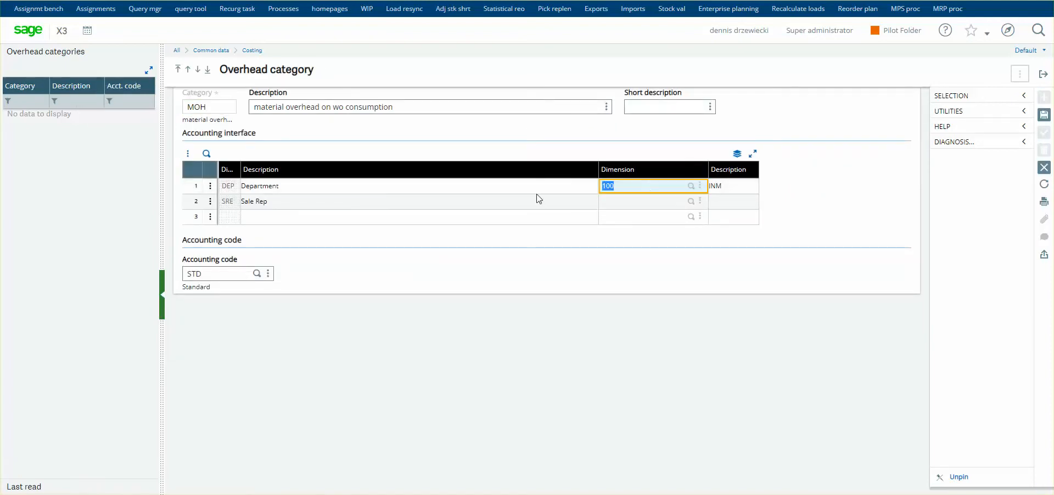
key("BackSpace")
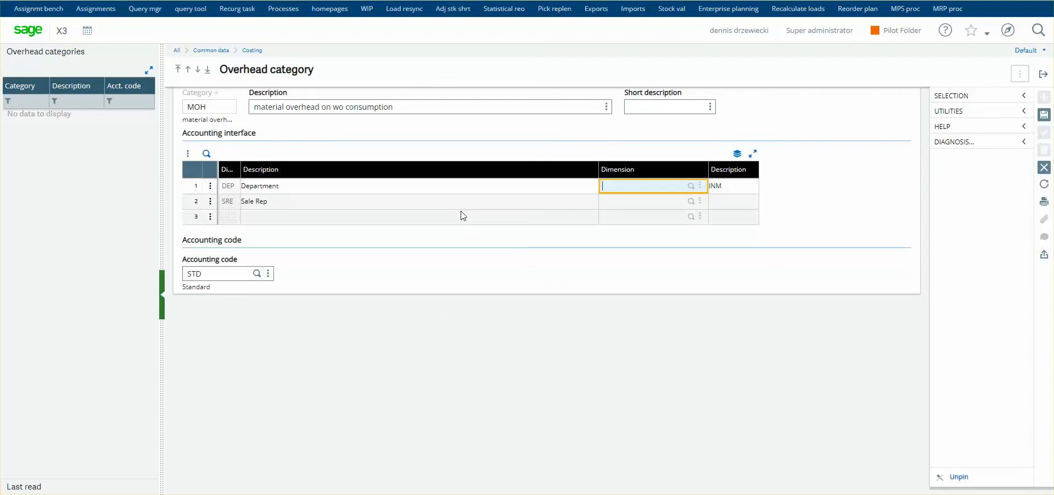
left_click(1044, 114)
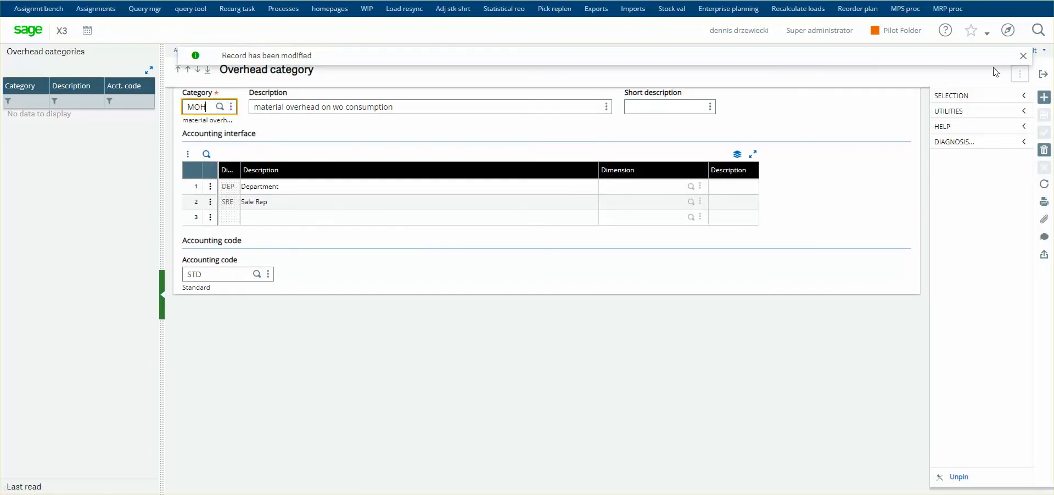
left_click(1044, 77)
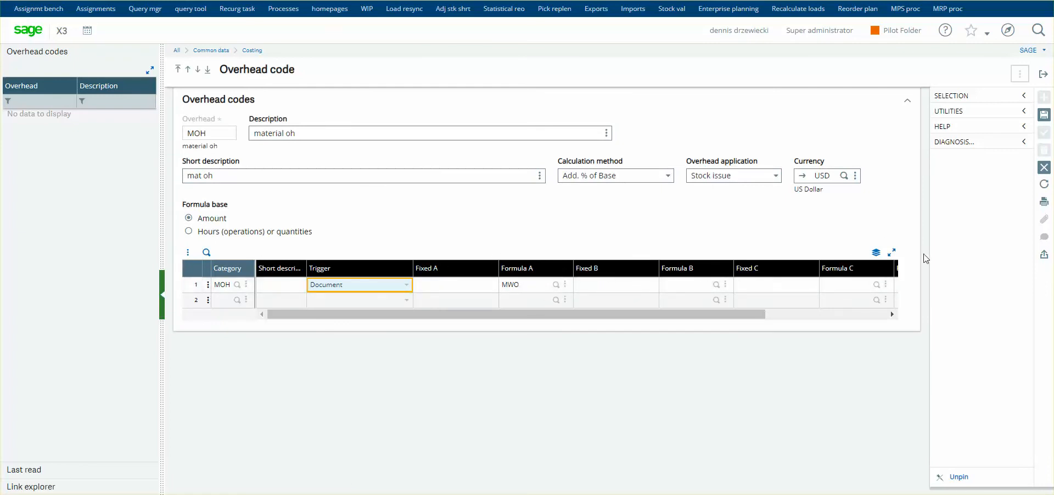
Open the MWO formula used as Formula A of the overhead code, check its expression and return to the overhead code.
left_click(530, 282)
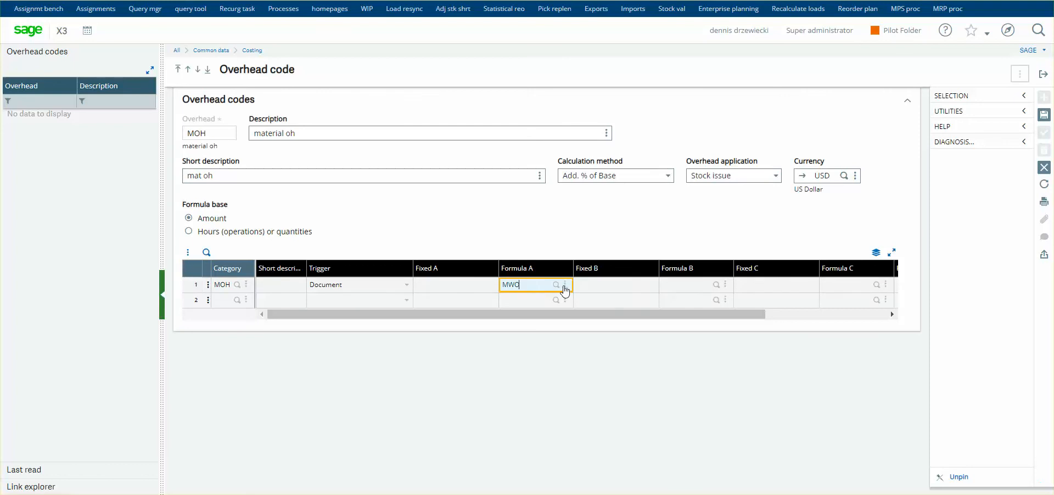
left_click(565, 286)
left_click(525, 301)
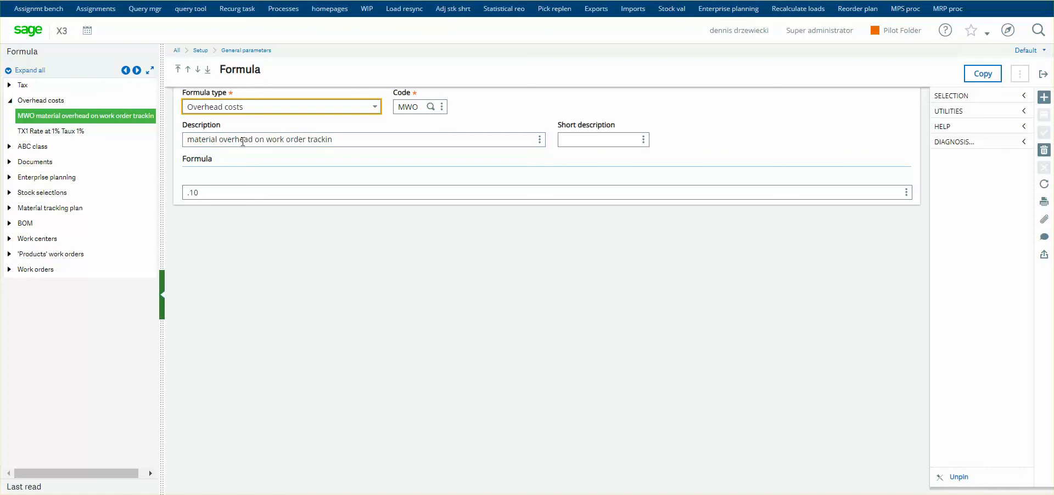
left_click(219, 191)
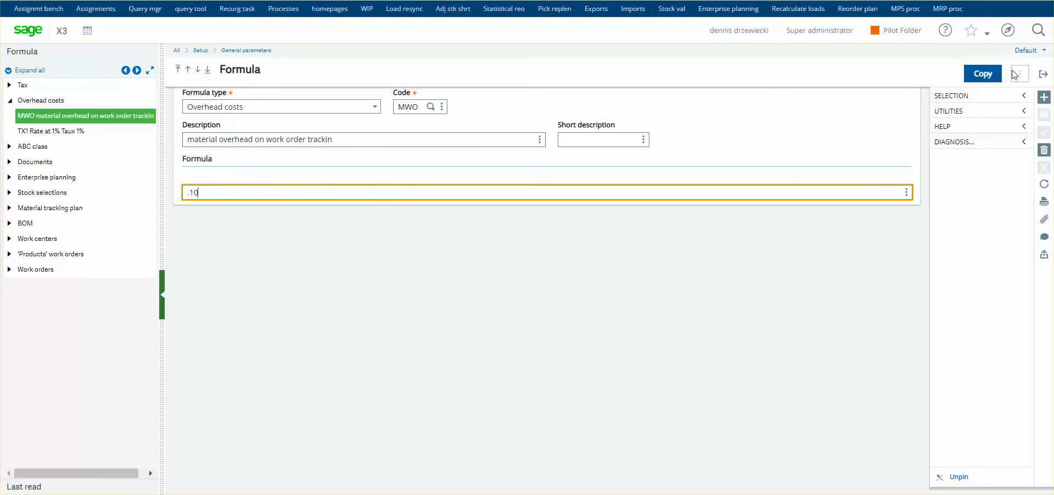
left_click(1044, 75)
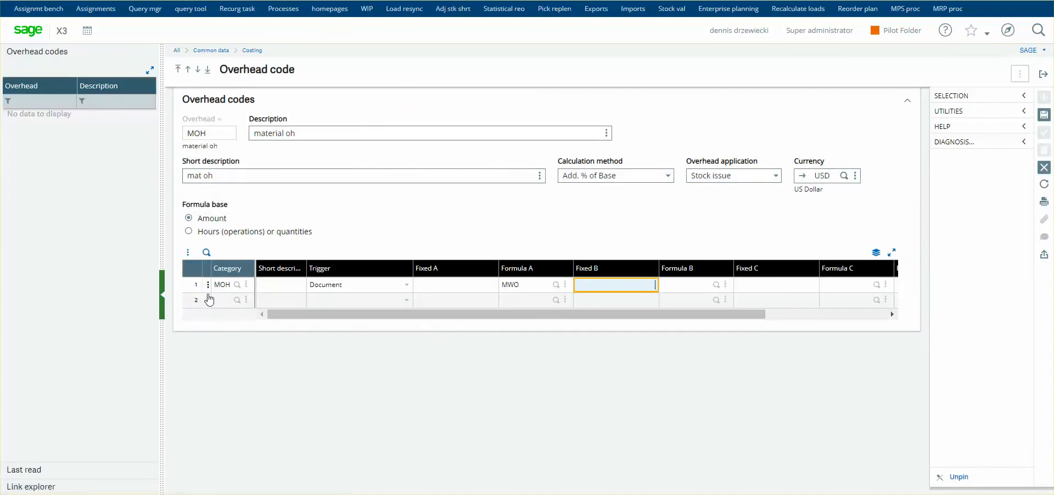
Close the overhead code record and examine the valuation method, cost calculation and price data in the product's cost settings.
left_click(1044, 73)
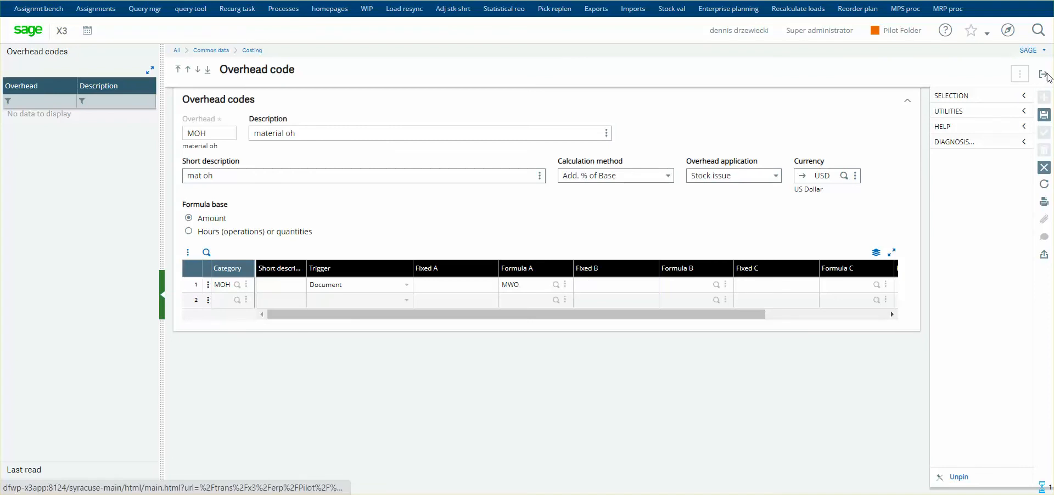
left_click(593, 158)
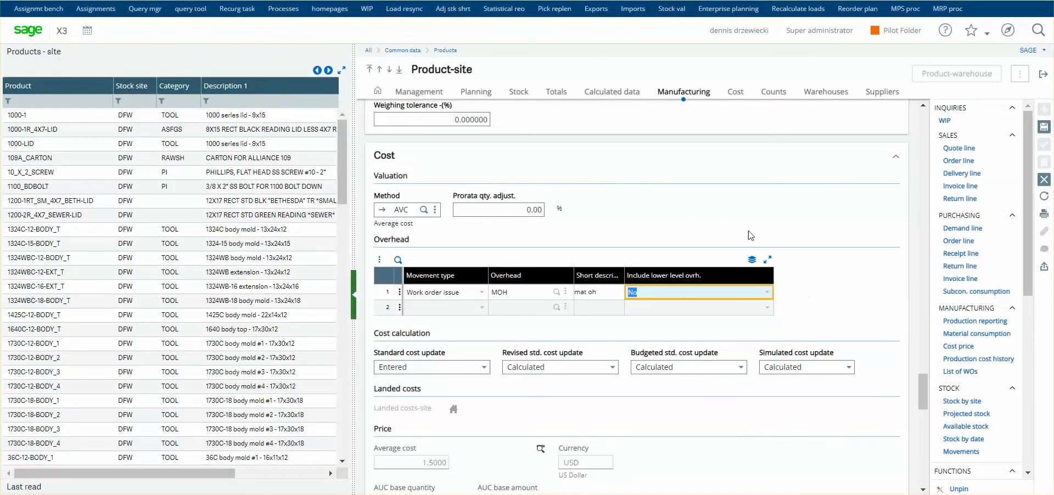
scroll(778, 185, "up", 1)
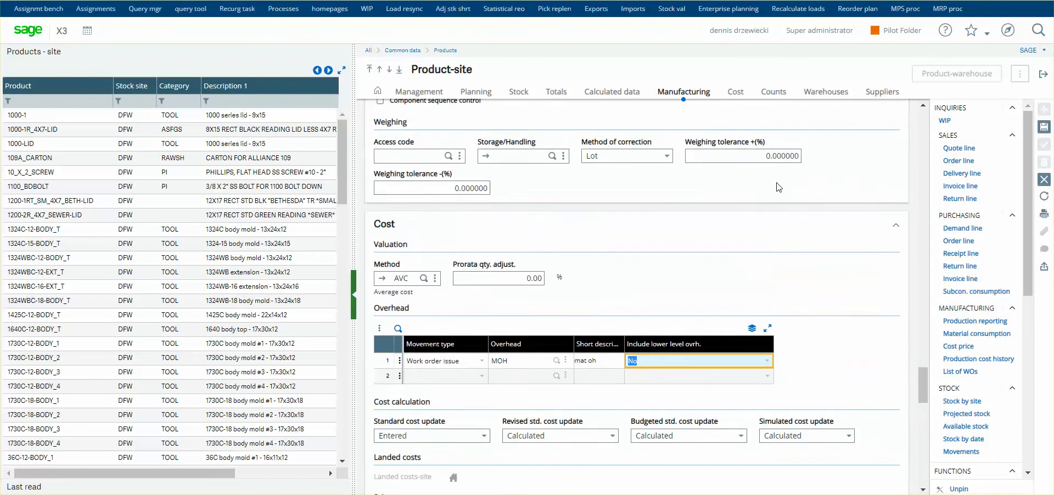
left_click(735, 98)
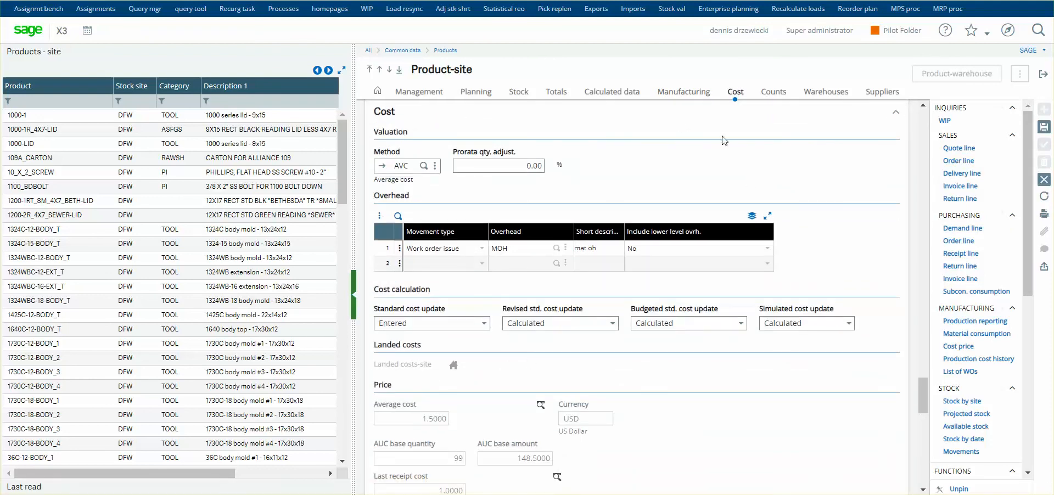
scroll(458, 420, "down", 2)
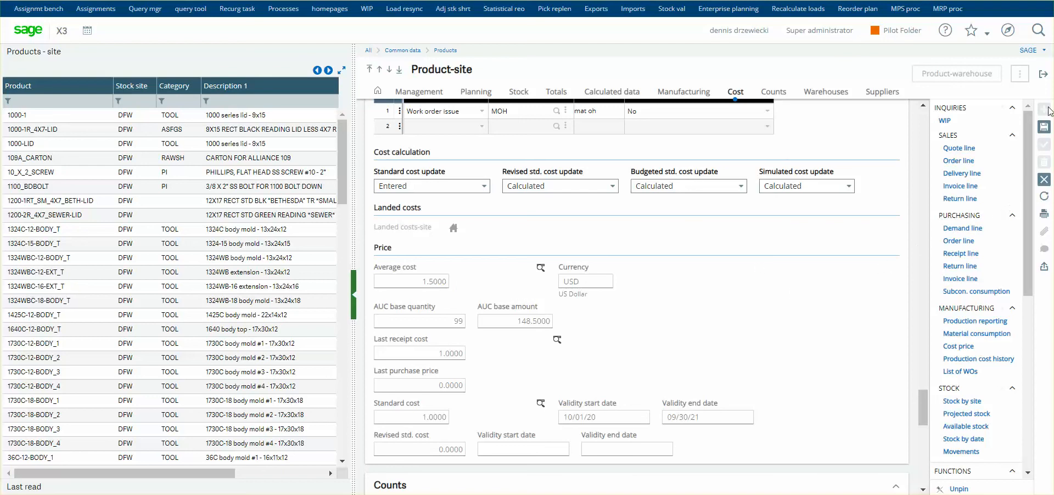
Leave the product record, confirm editing the scheduled work order's released product line ZTESTPARENT, and save the work order.
left_click(1044, 73)
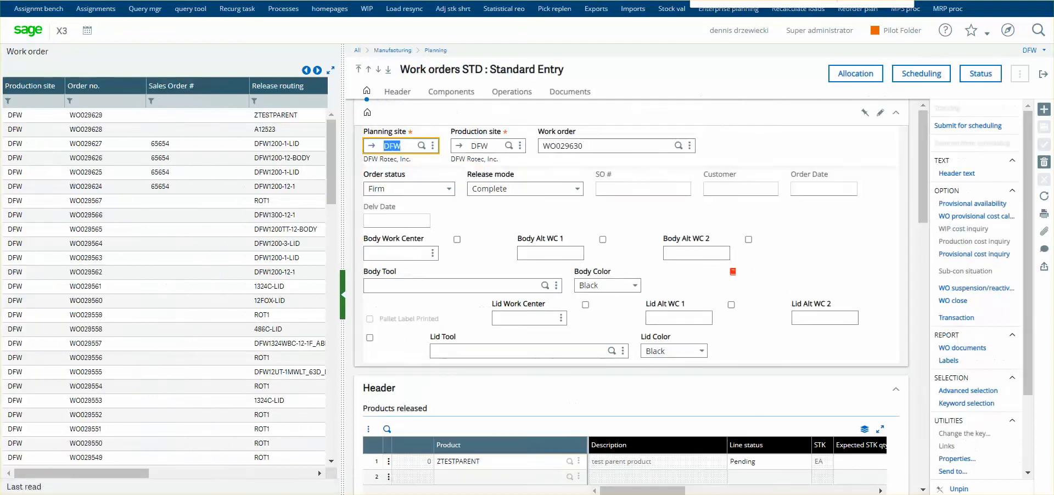
scroll(588, 298, "down", 5)
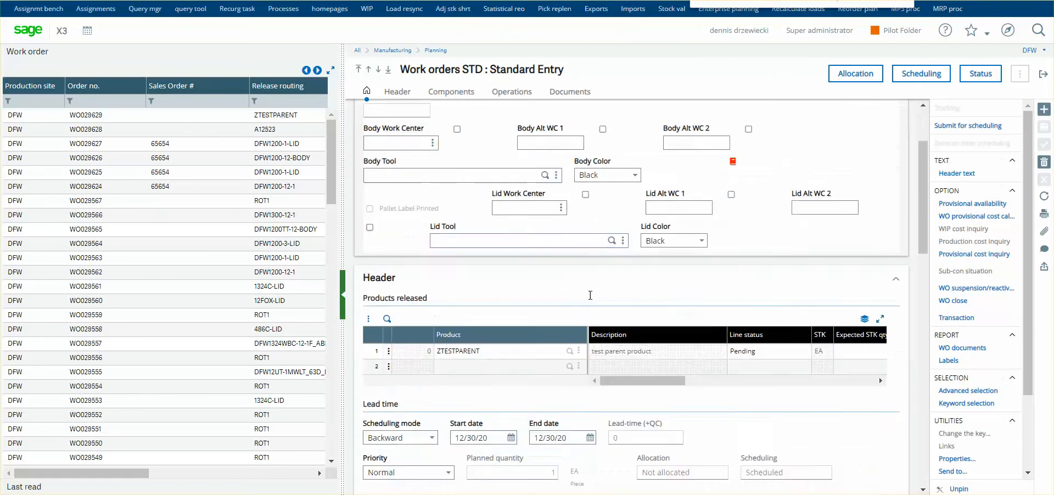
left_click(499, 185)
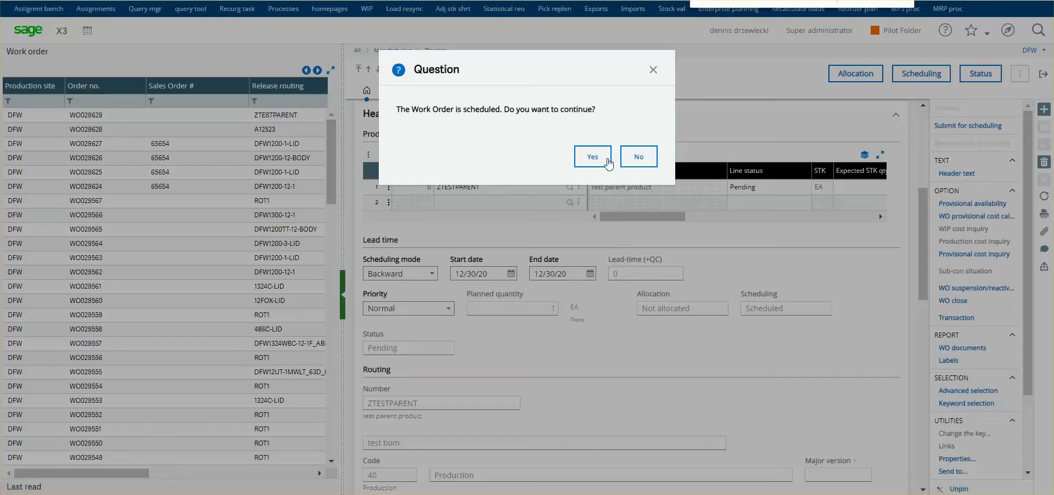
left_click(600, 158)
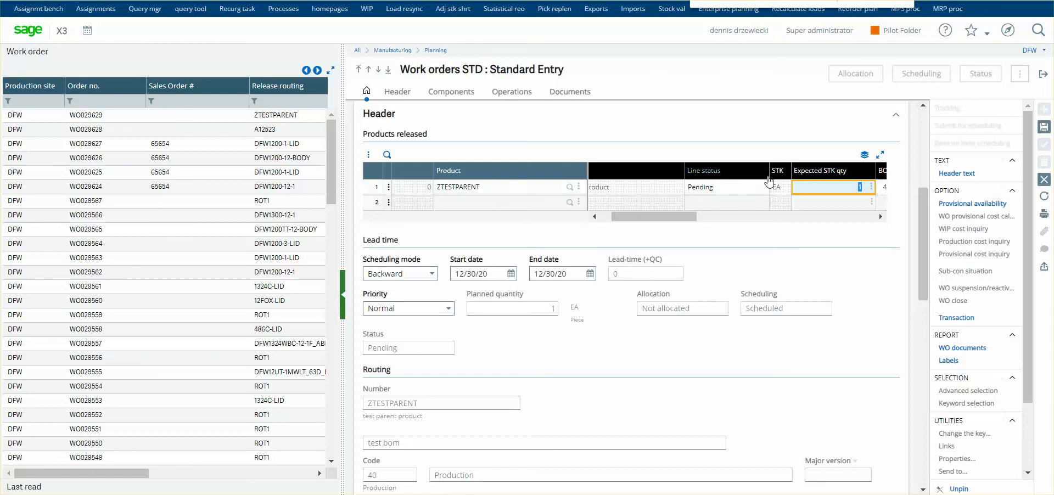
left_click_drag(624, 221, 642, 220)
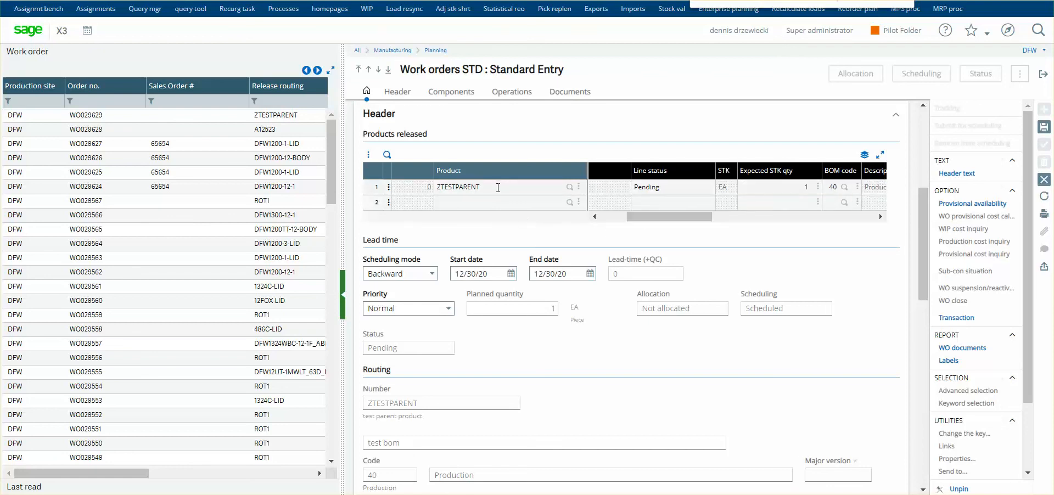
left_click(778, 200)
left_click(1044, 127)
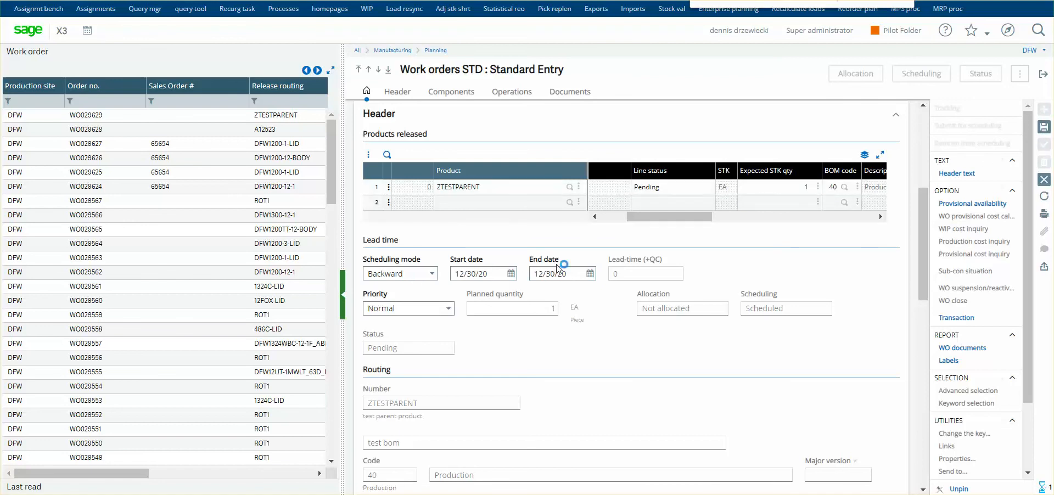
Examine the released product, components and operations of the ZTESTPARENT work order.
scroll(774, 327, "down", 5)
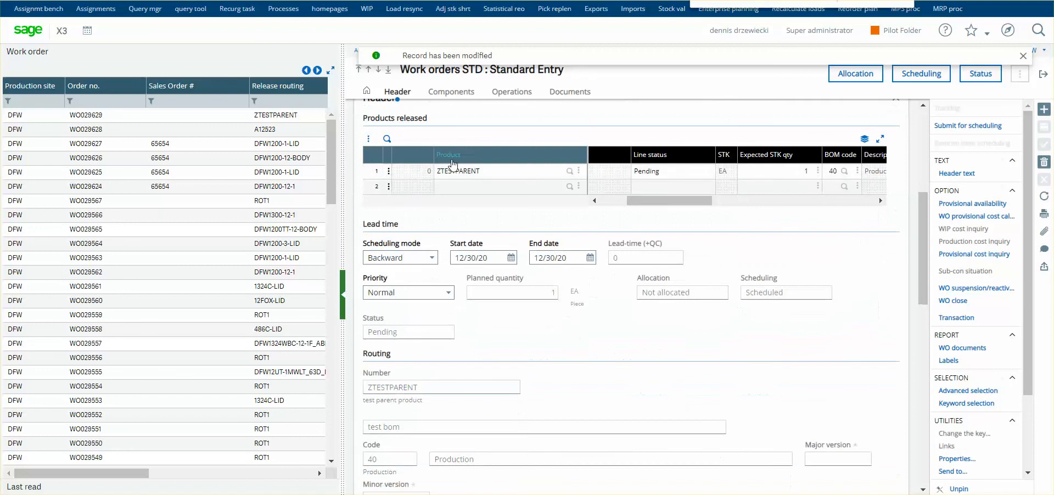
scroll(583, 271, "down", 10)
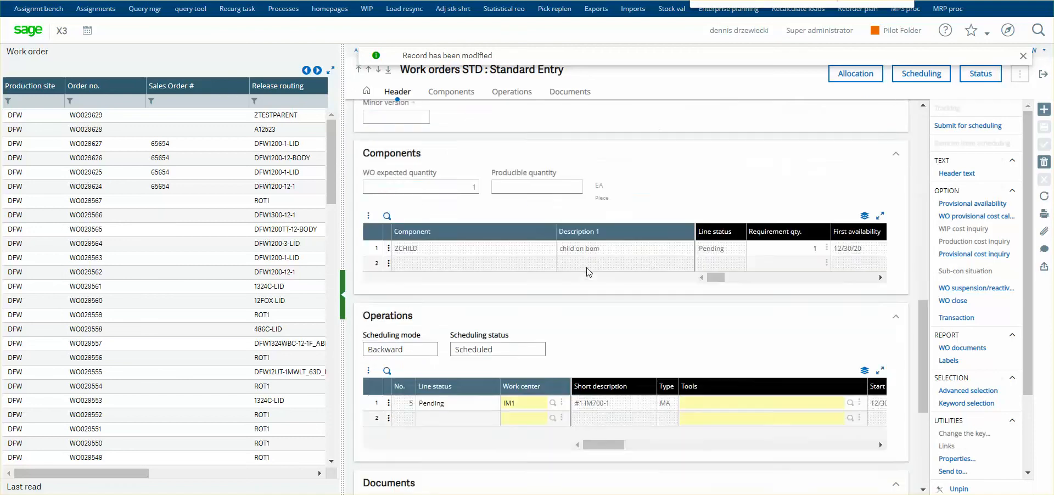
scroll(638, 352, "up", 3)
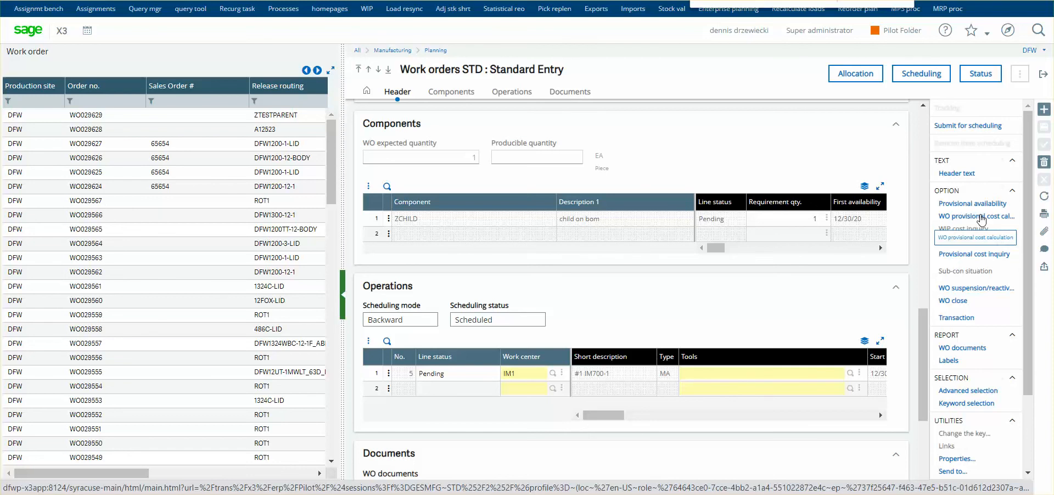
scroll(553, 287, "up", 10)
scroll(521, 296, "down", 1)
scroll(521, 296, "down", 1)
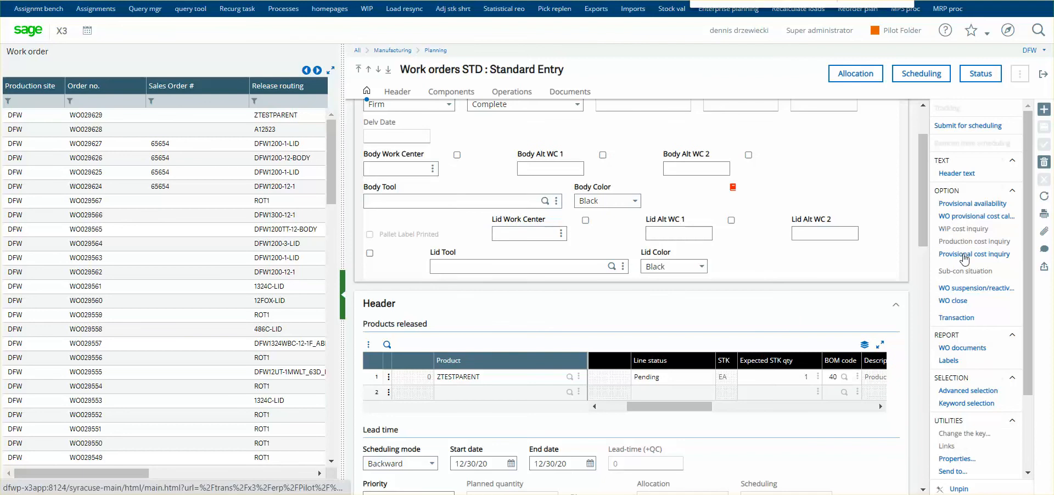
Open the provisional cost inquiry from the ZTESTPARENT work order, check its material and overhead costs and close it.
left_click(962, 255)
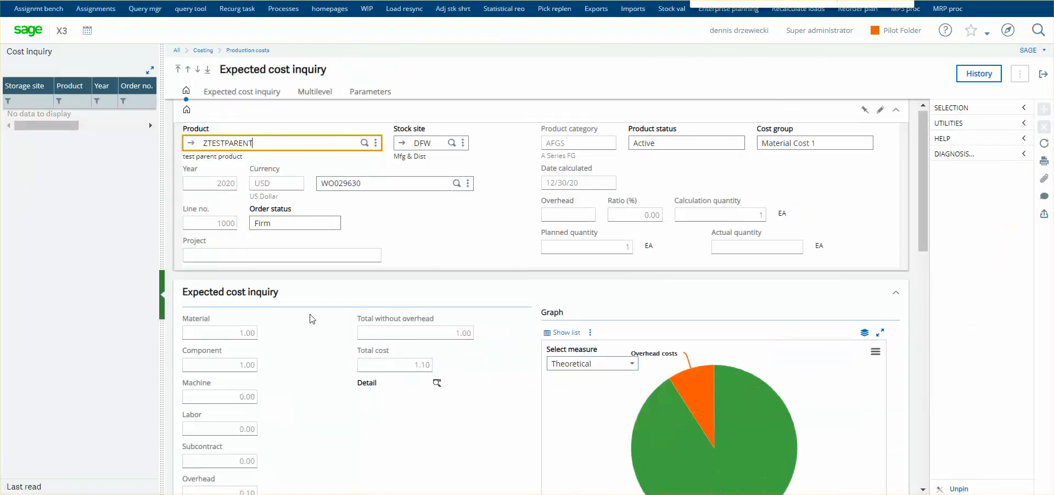
scroll(315, 335, "down", 3)
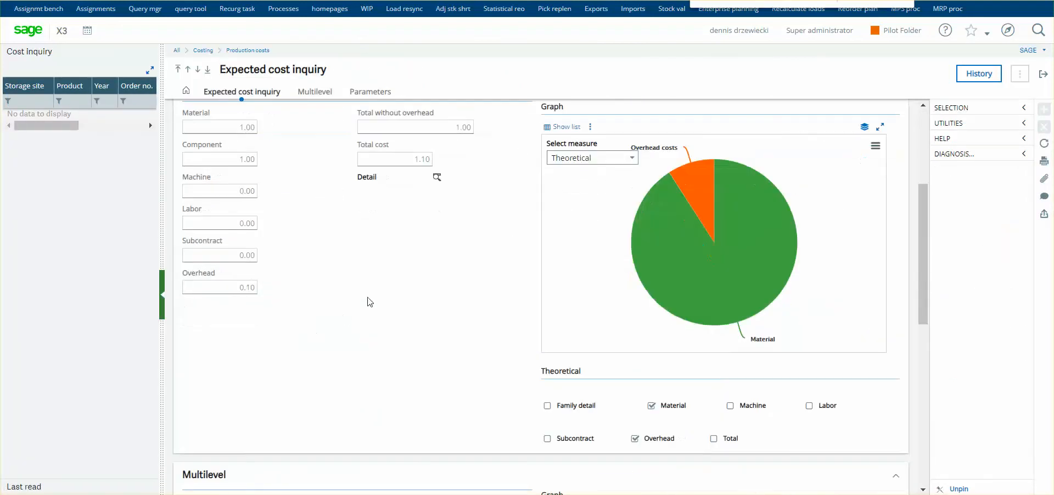
scroll(285, 258, "up", 1)
left_click(1038, 78)
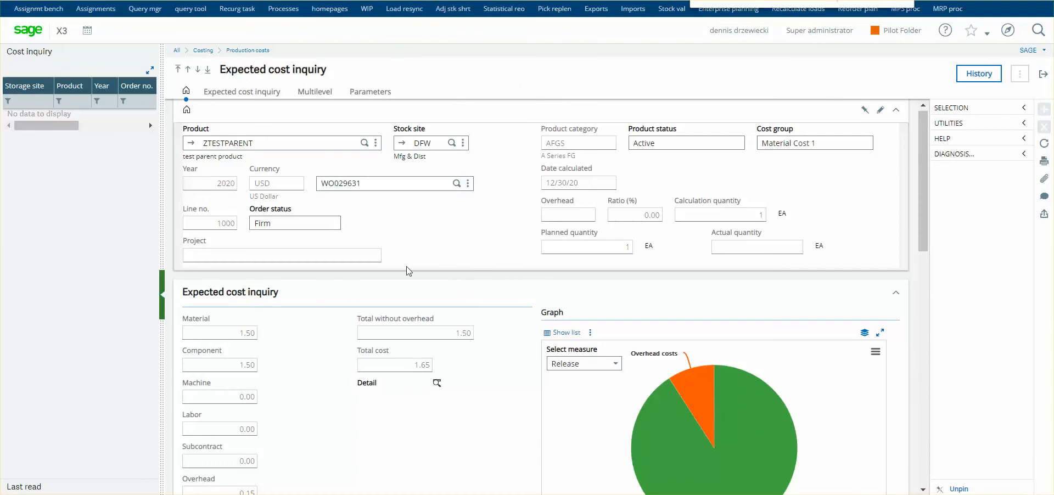
Inspect the Release costs and pie chart in the expected cost inquiry of the newer ZTESTPARENT work order and return to the order.
scroll(409, 271, "down", 3)
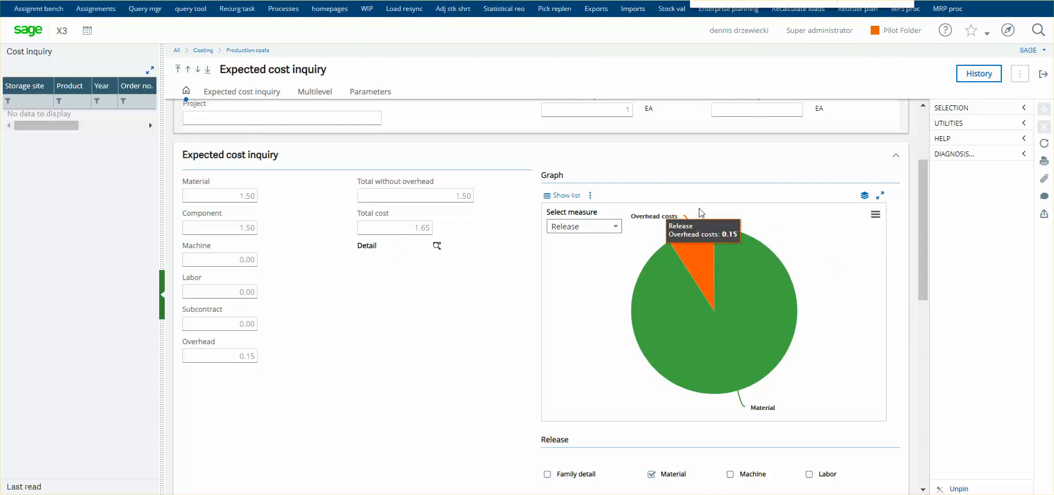
mouse_move(693, 253)
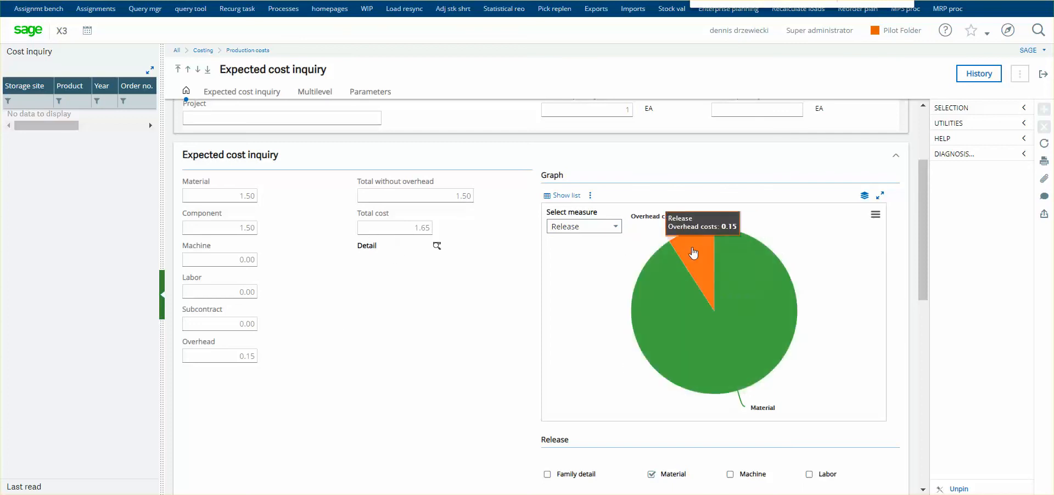
left_click(1044, 75)
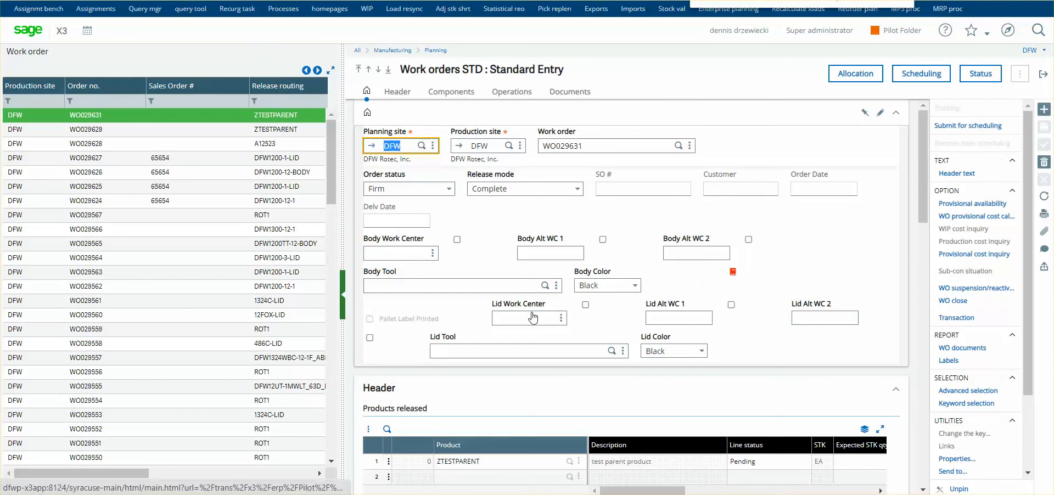